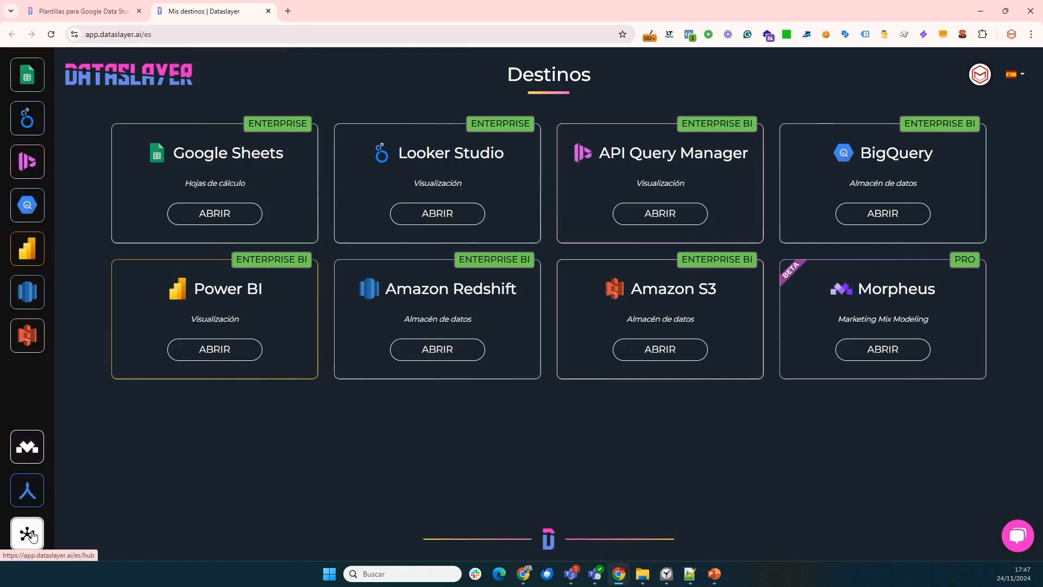
Open the LinkedIn Pages connector's accounts from the Dataslayer Hub.
left_click(39, 535)
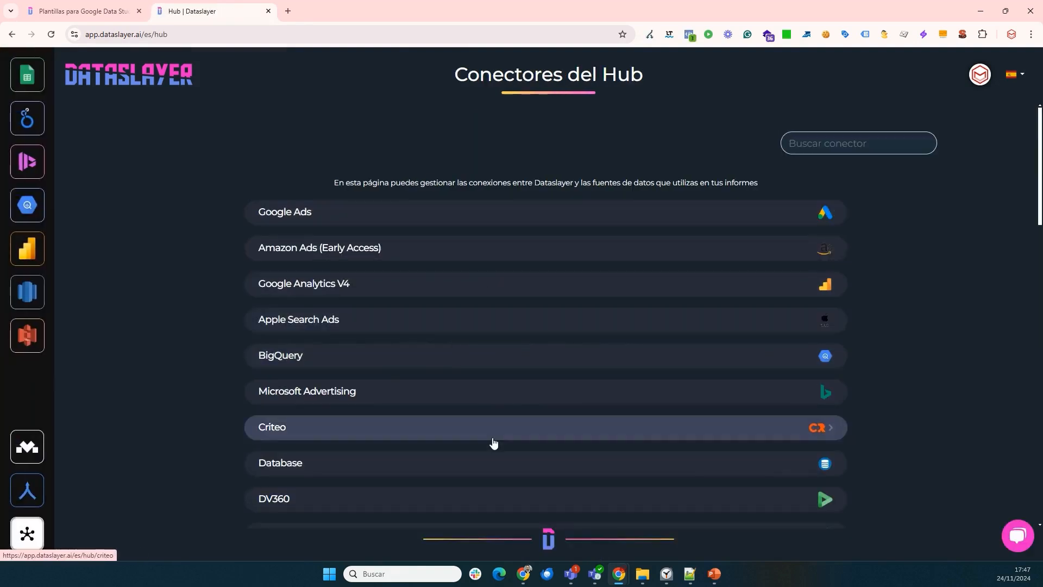
scroll(493, 442, "down", 15)
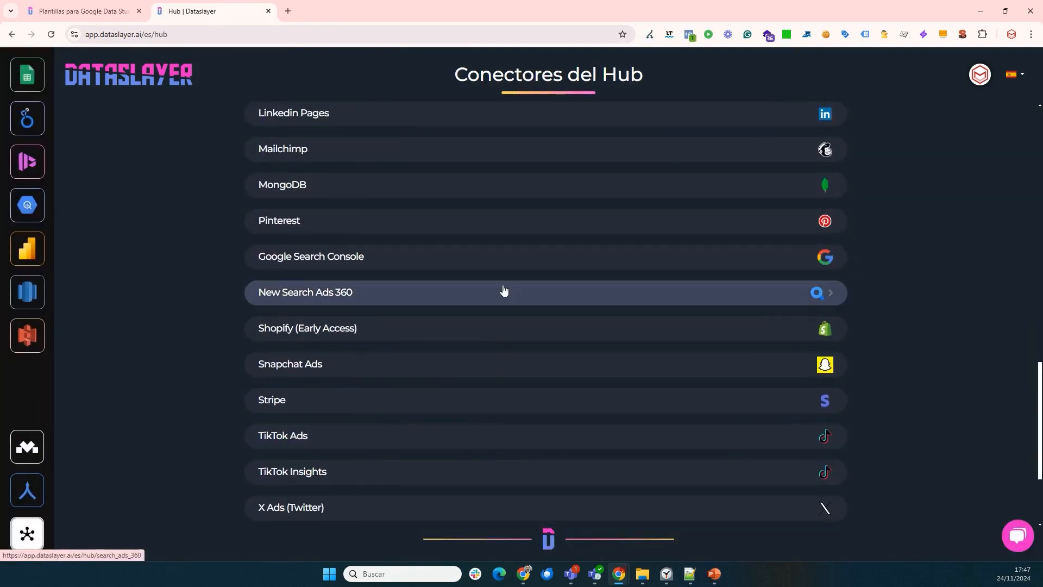
scroll(462, 281, "up", 3)
left_click(462, 276)
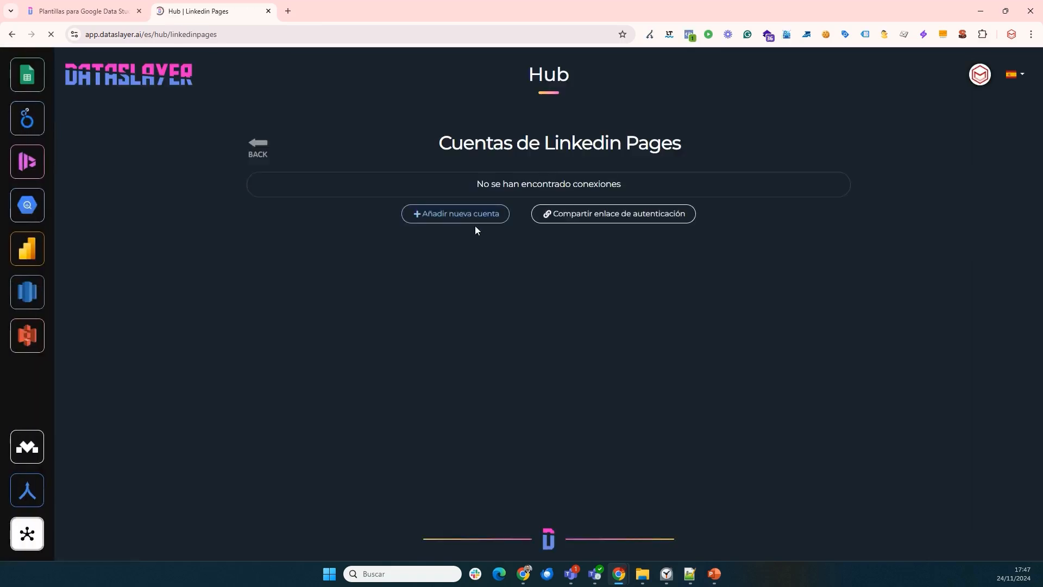
Add a new LinkedIn account to the LinkedIn Pages connector and authorize the connection.
left_click(473, 214)
left_click(547, 274)
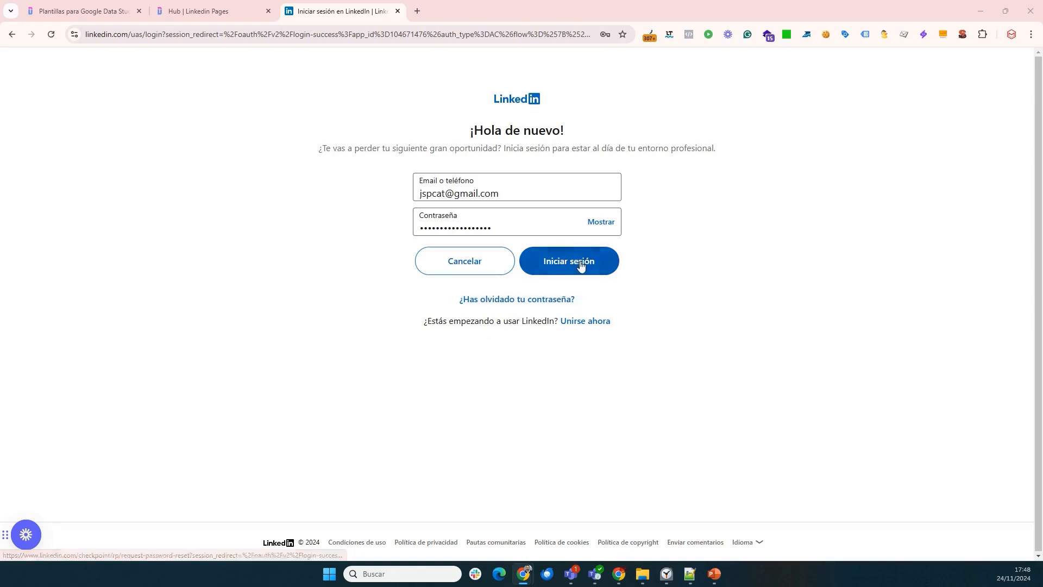
left_click(579, 262)
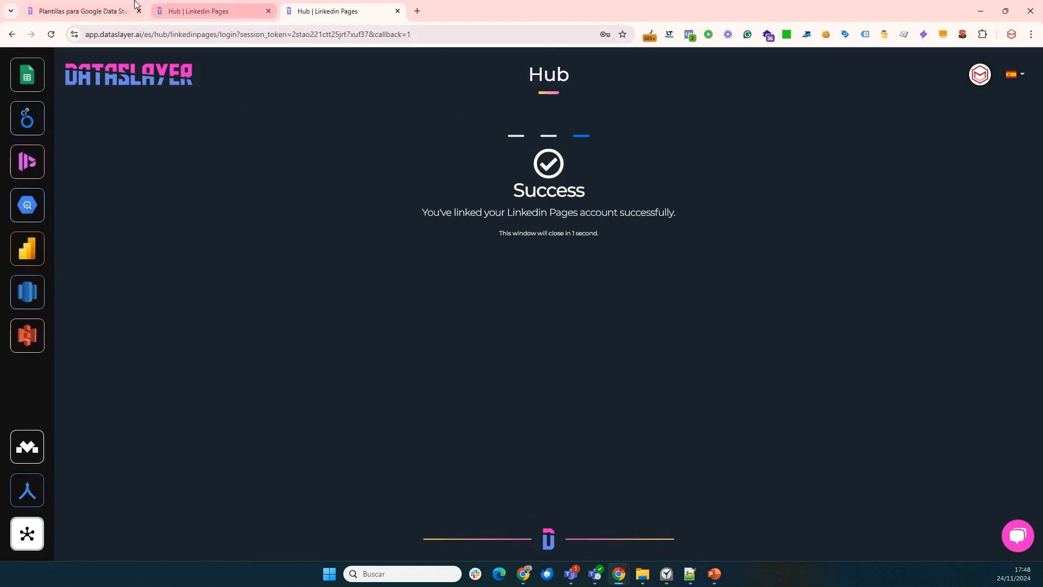
Open the English LinkedIn Insights performance overview template from the template gallery and look through its pages.
left_click(53, 10)
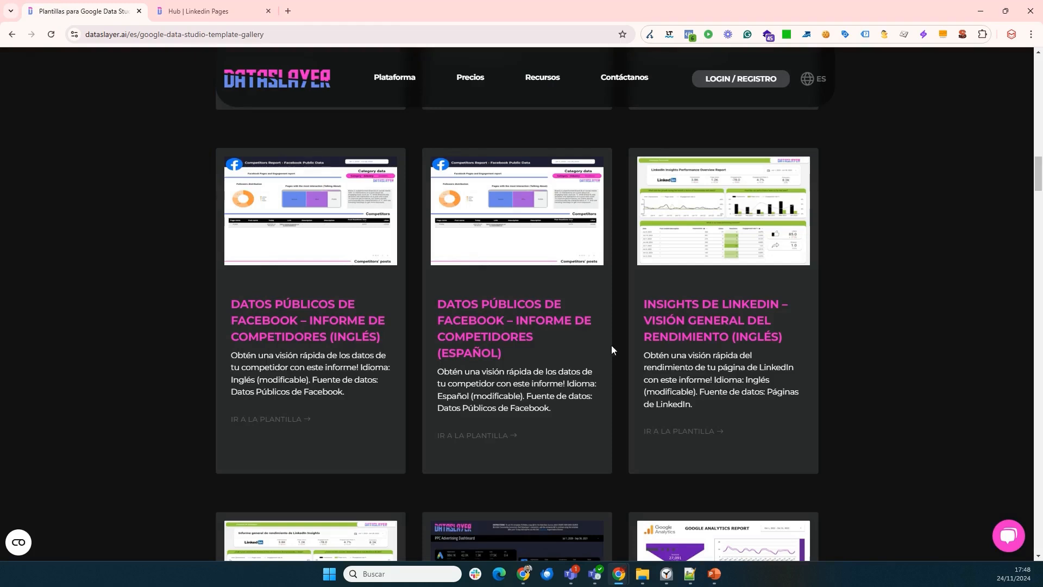
left_click(684, 433)
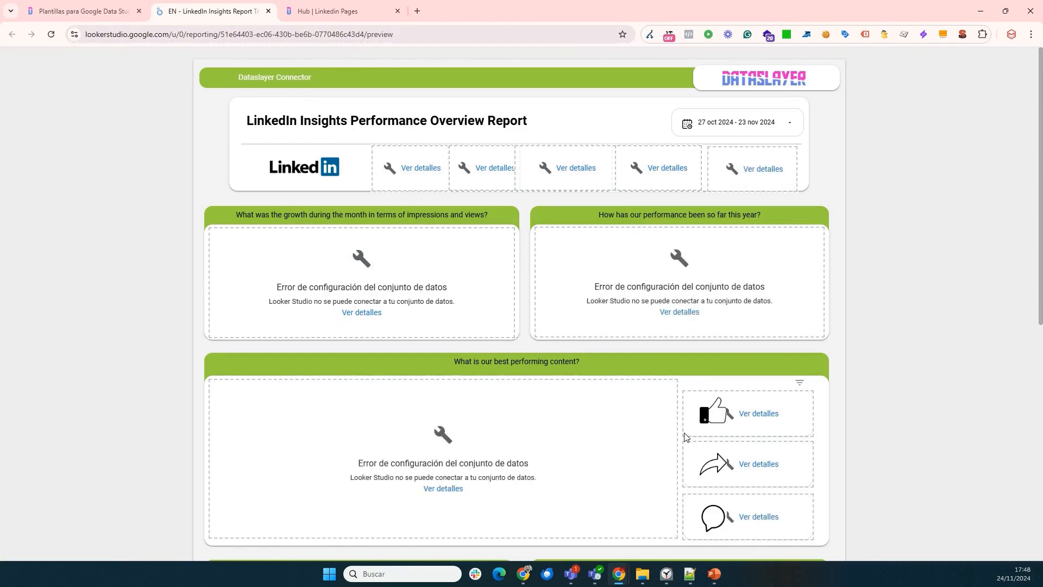
scroll(768, 366, "down", 5)
scroll(637, 417, "up", 5)
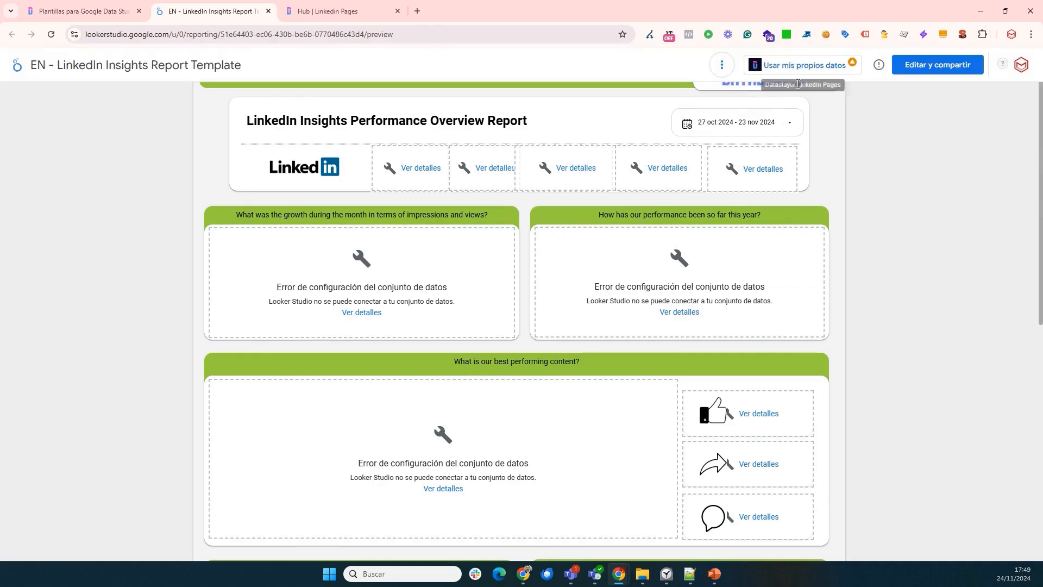
Choose to use own data in the template and select the connected hub account for the LinkedIn Pages connector.
left_click(803, 66)
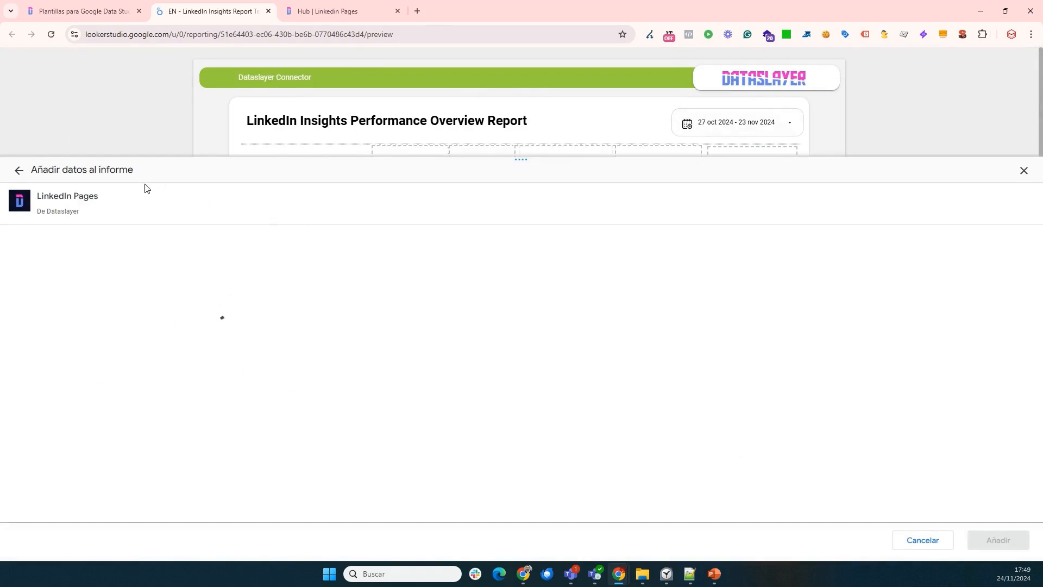
left_click(110, 428)
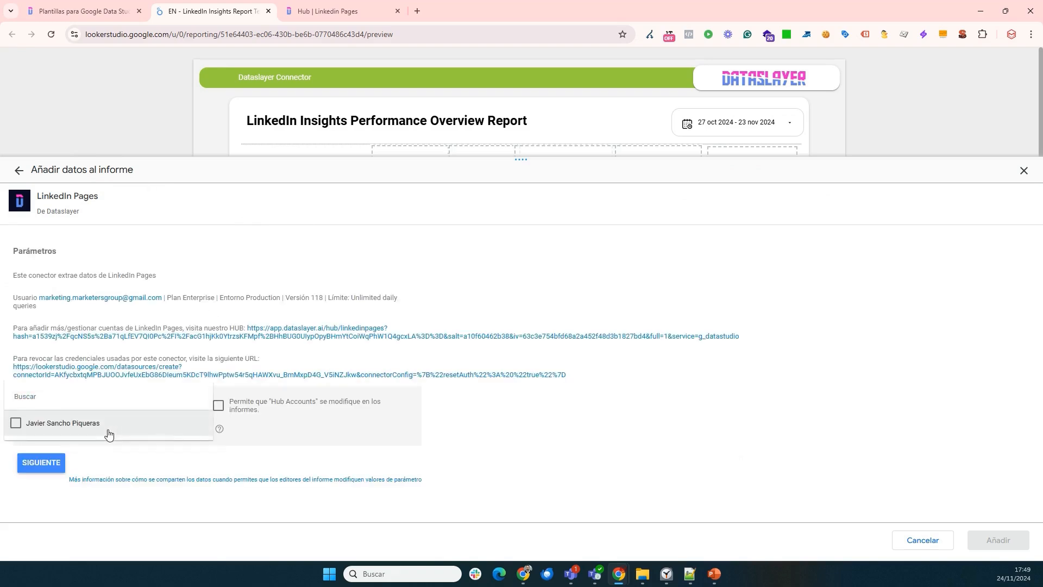
left_click(77, 431)
left_click(41, 464)
left_click(40, 464)
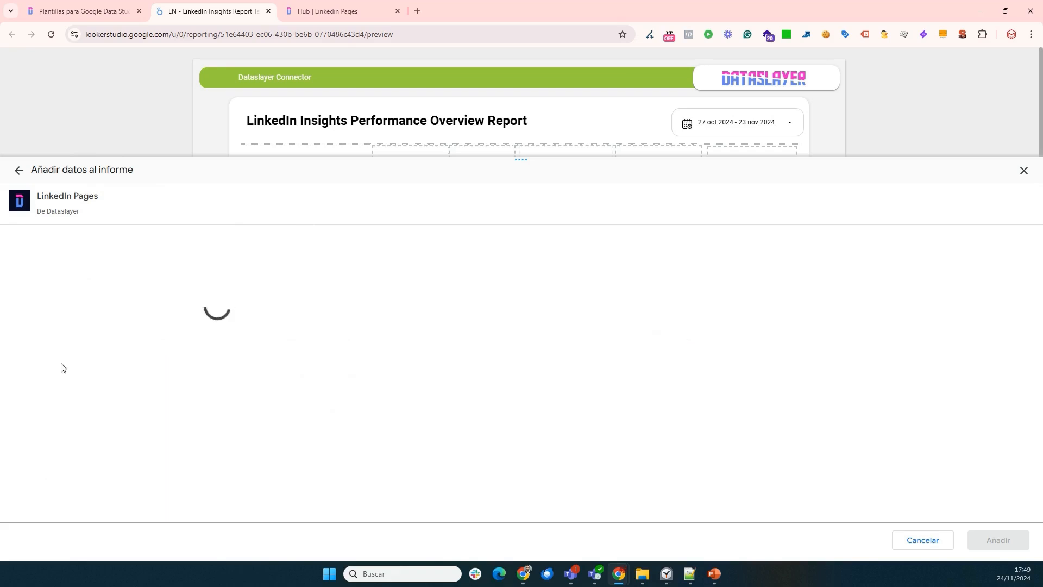
Set Accounts to Marketers Group, add the data to the report preview and continue past the connection notice.
scroll(245, 406, "down", 4)
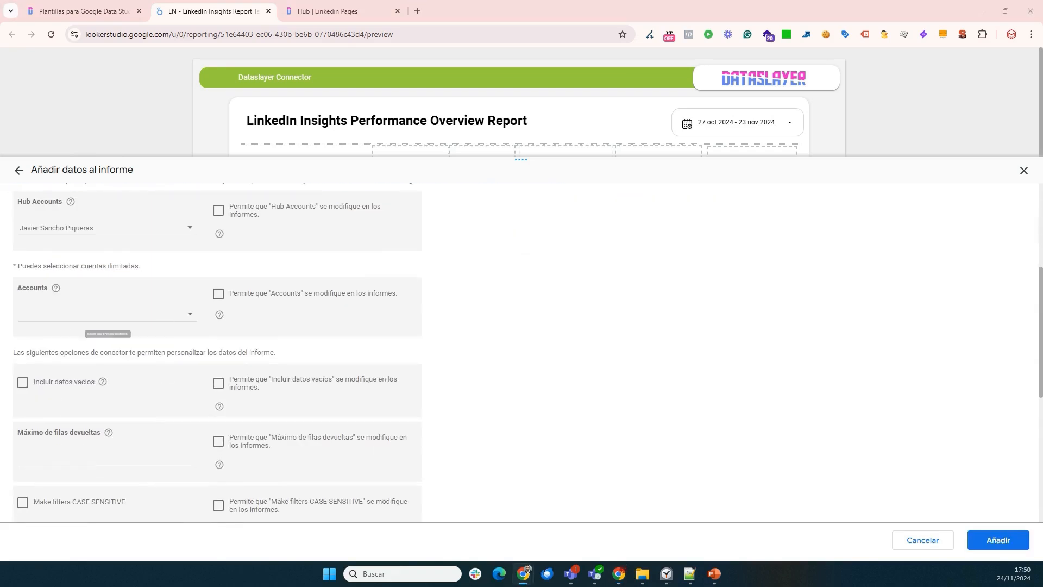
left_click_drag(50, 293, 4, 294)
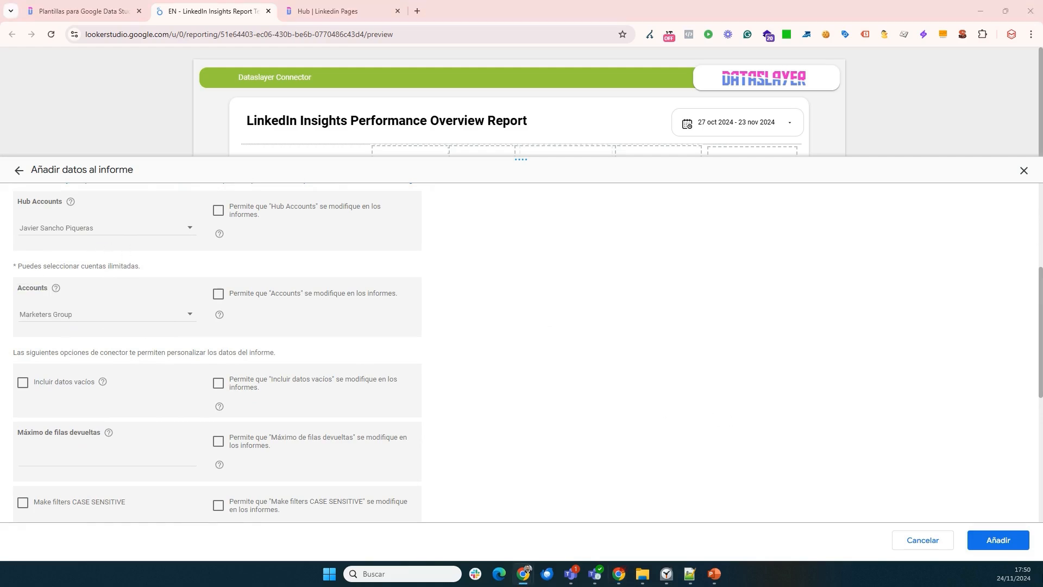
left_click(1015, 540)
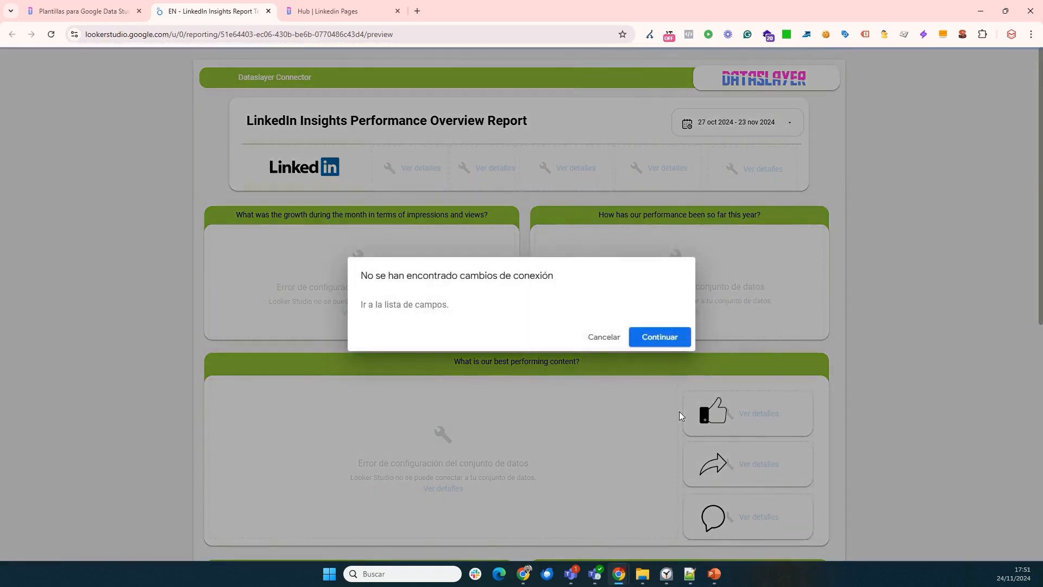
left_click(660, 337)
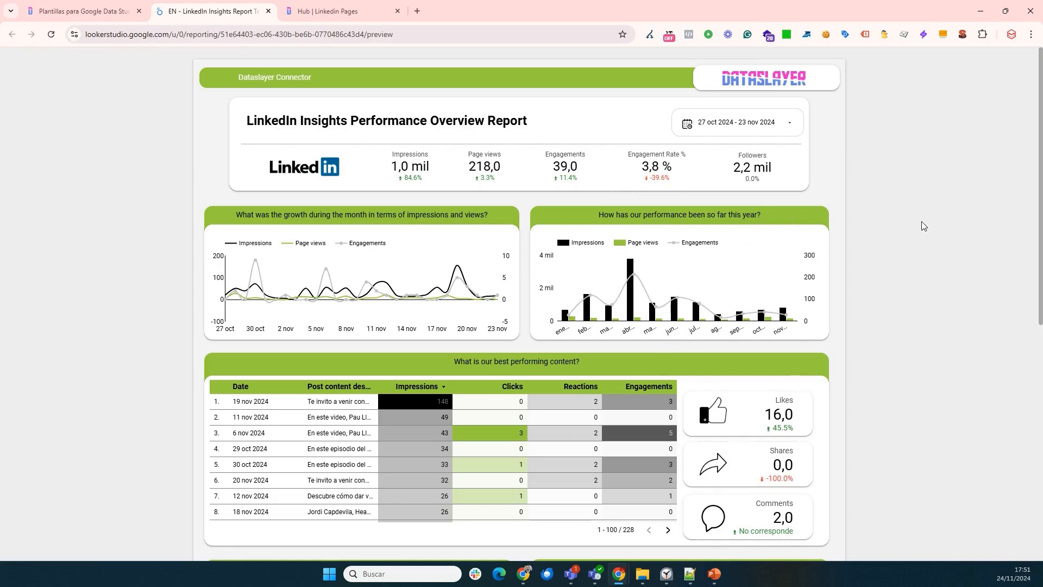
Start making a copy of the LinkedIn Insights Report Template.
mouse_move(864, 73)
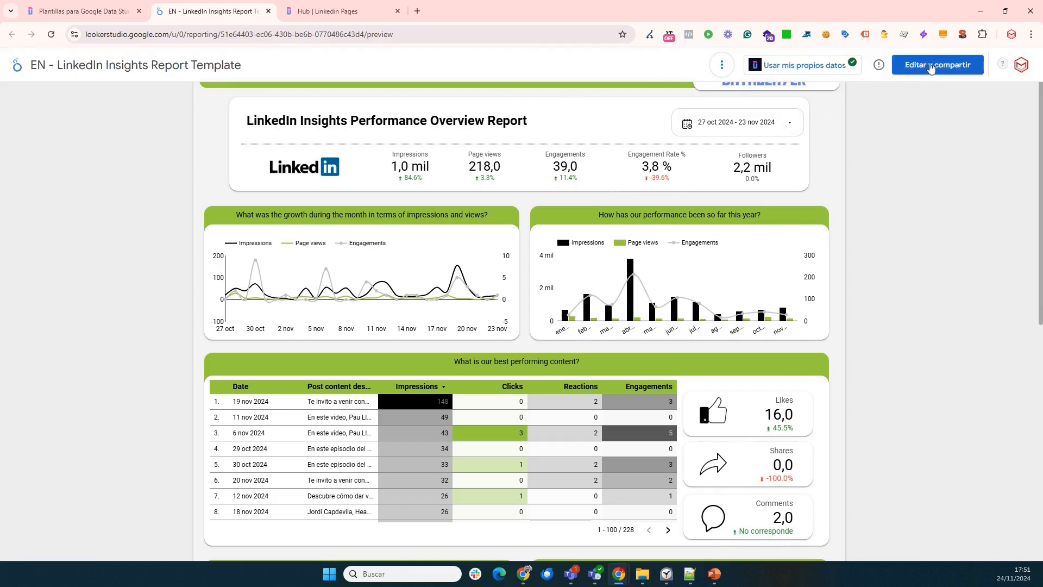
mouse_move(923, 66)
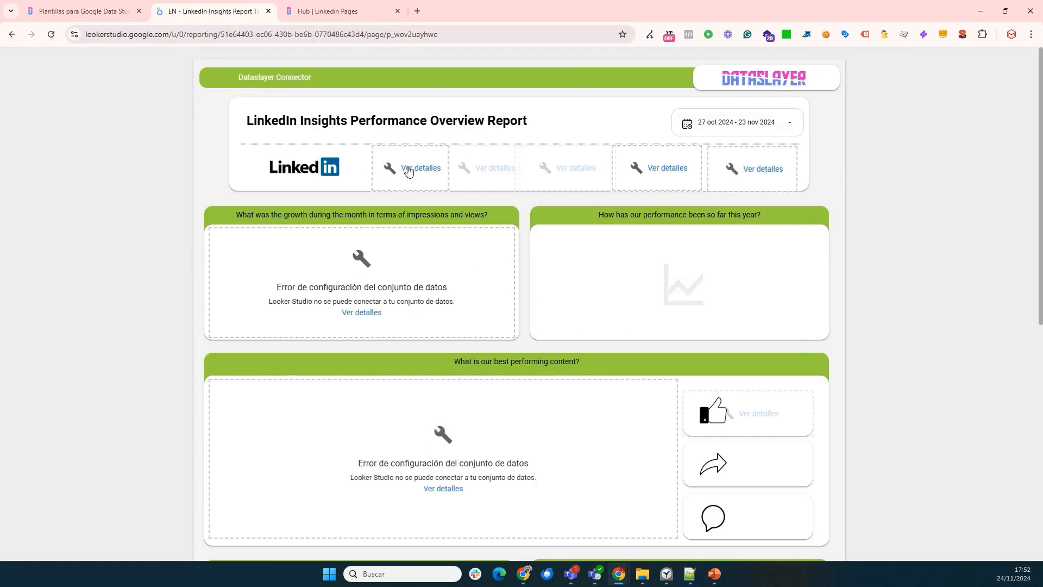
left_click(982, 65)
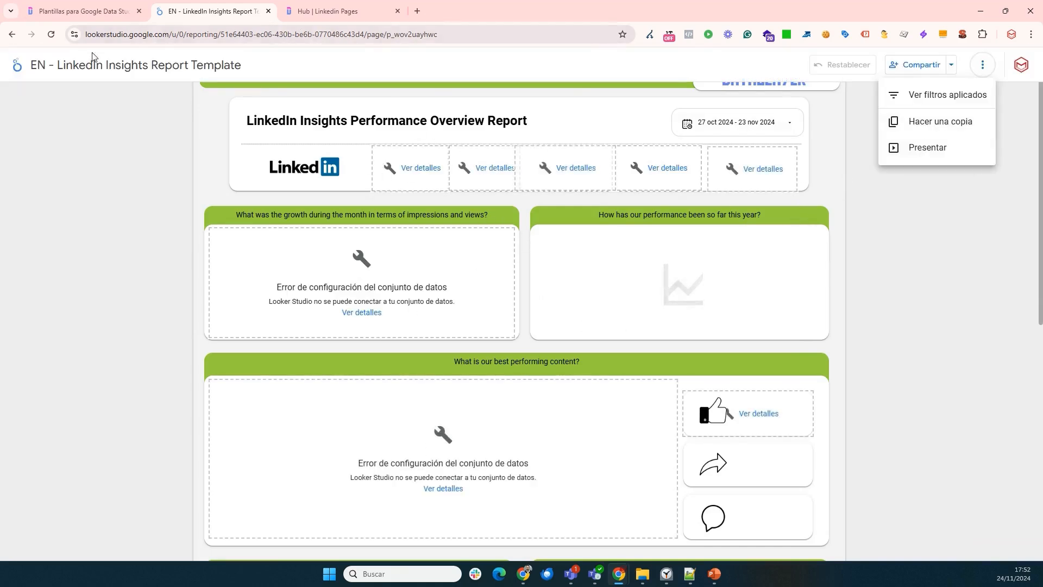
left_click(928, 125)
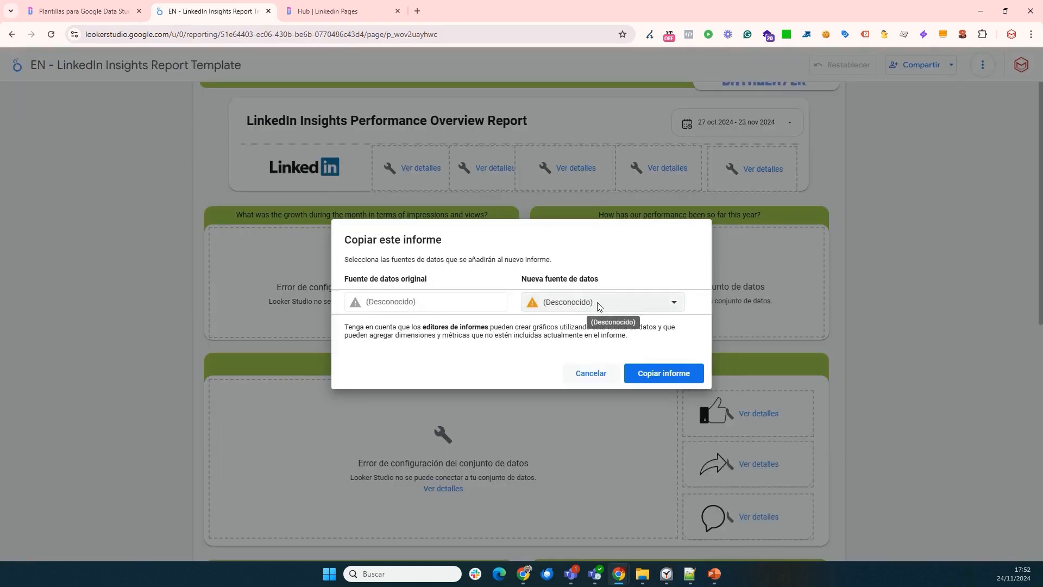
Create a new data source for the copy, searching connectors for "data" and choosing Dataslayer's LinkedIn Pages.
left_click(599, 306)
left_click(593, 508)
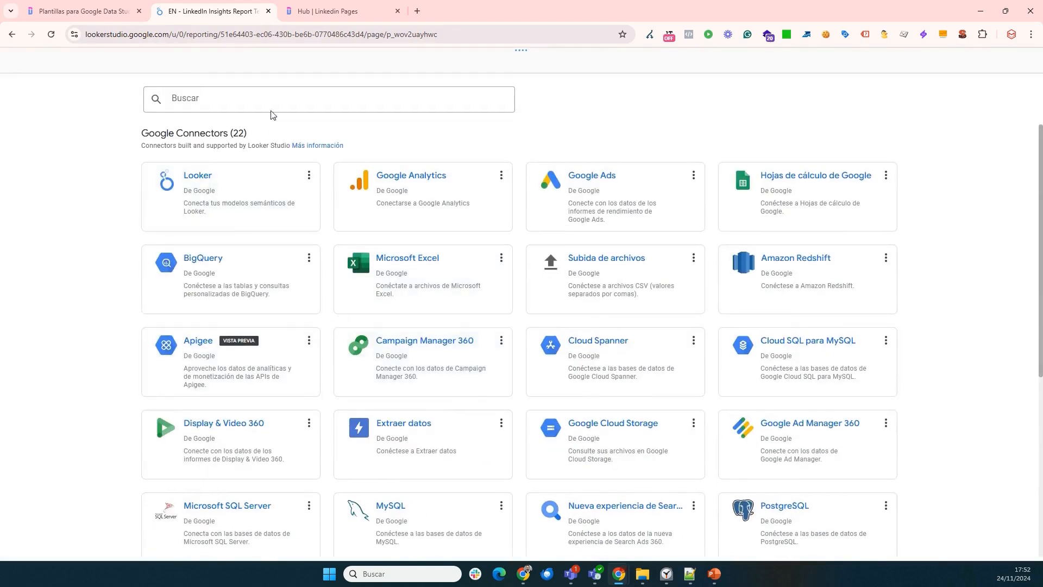
type("data")
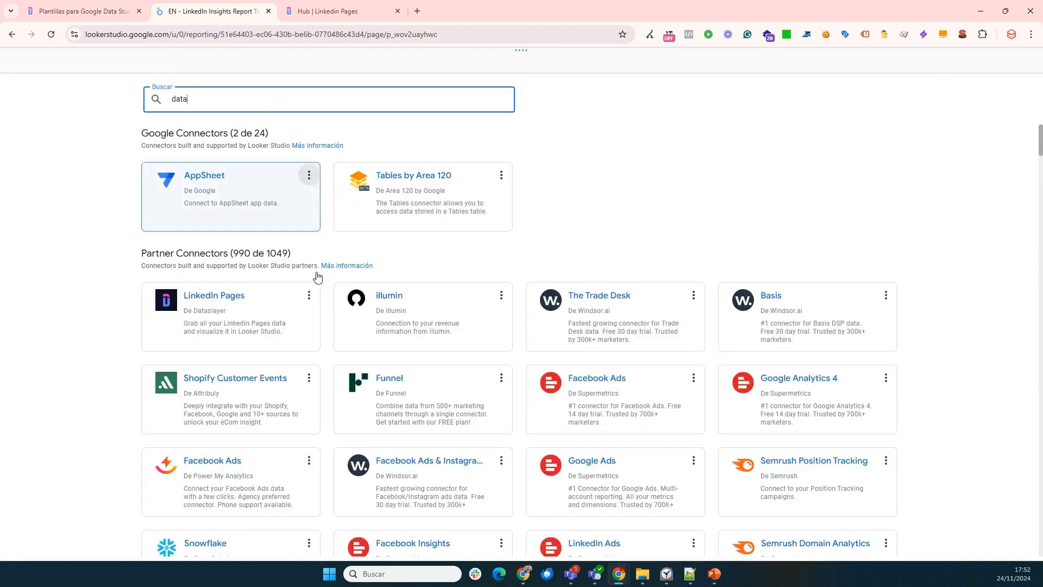
left_click(305, 323)
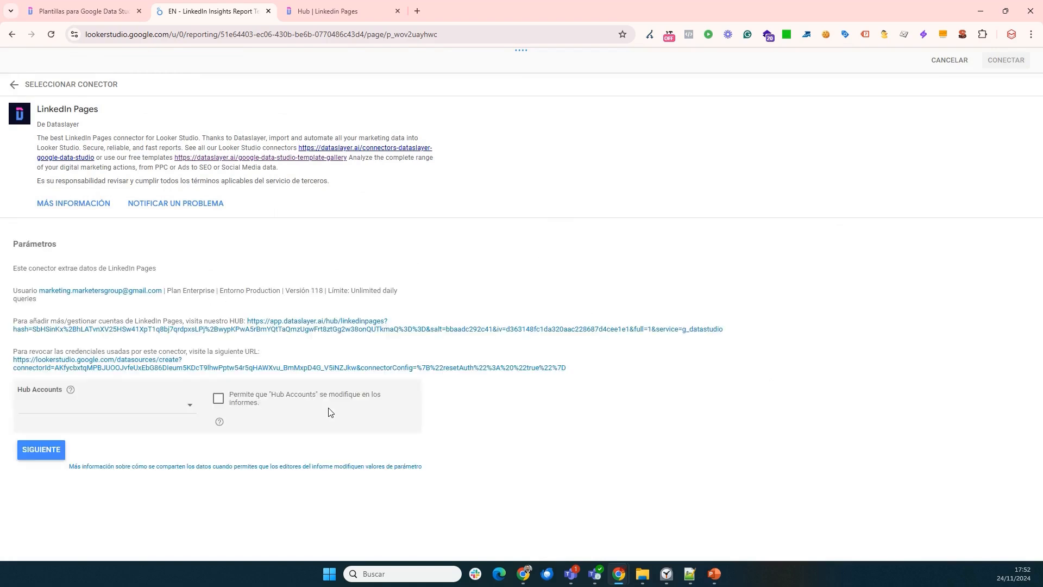
Select the connected hub account in the new data source's parameters and proceed to the account options.
left_click(97, 408)
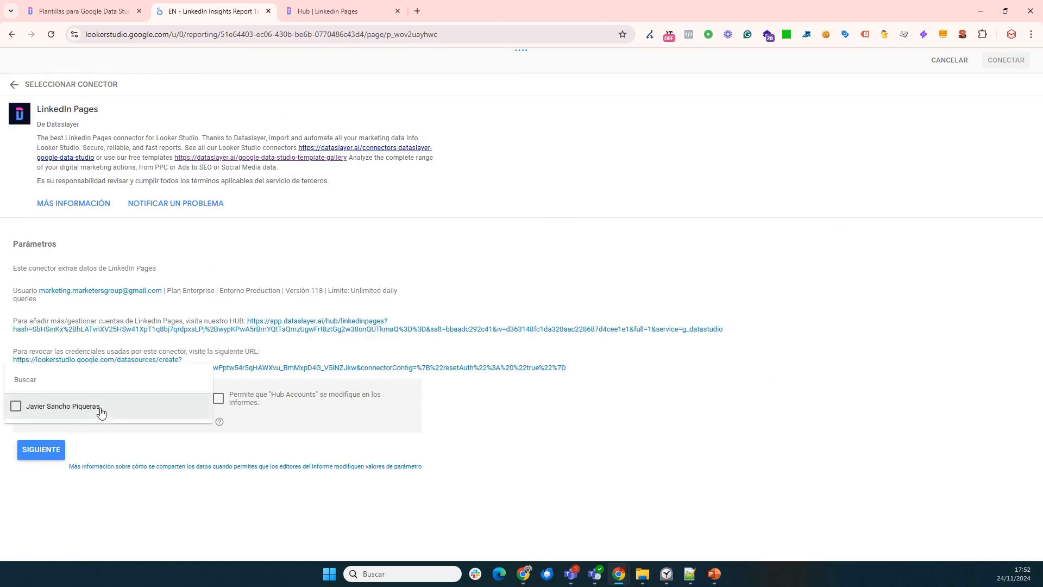
left_click(100, 409)
left_click(50, 453)
left_click(50, 453)
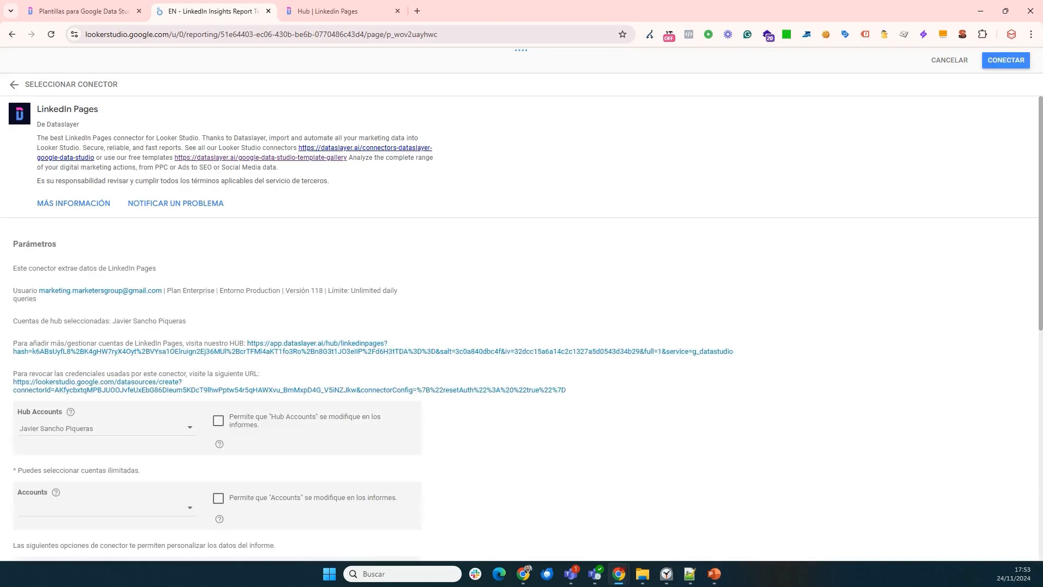
Set Accounts to Marketers Group, connect the LinkedIn Pages data source and add it to the report.
left_click(1002, 62)
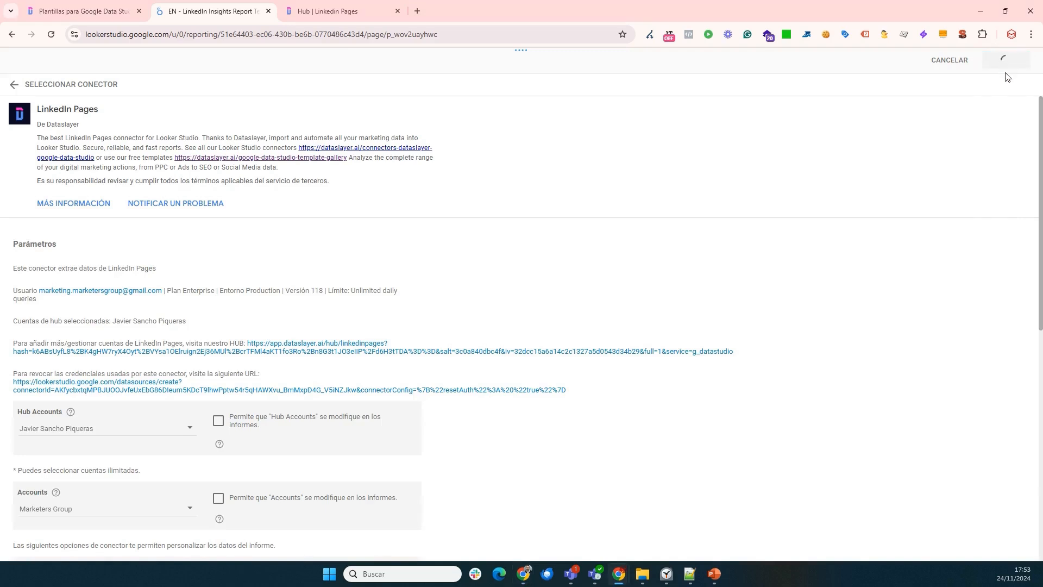
scroll(740, 333, "down", 3)
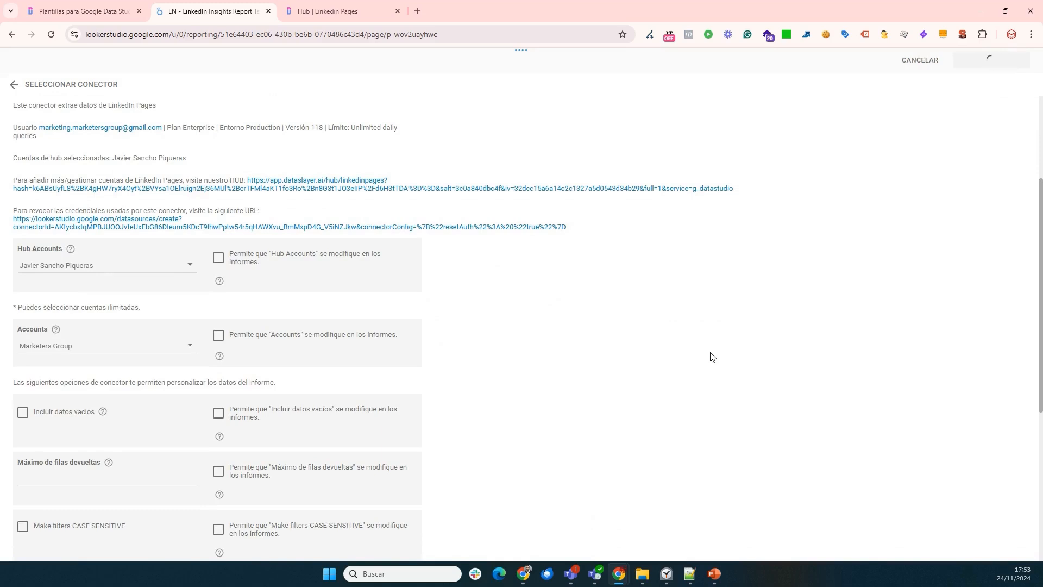
scroll(683, 293, "down", 3)
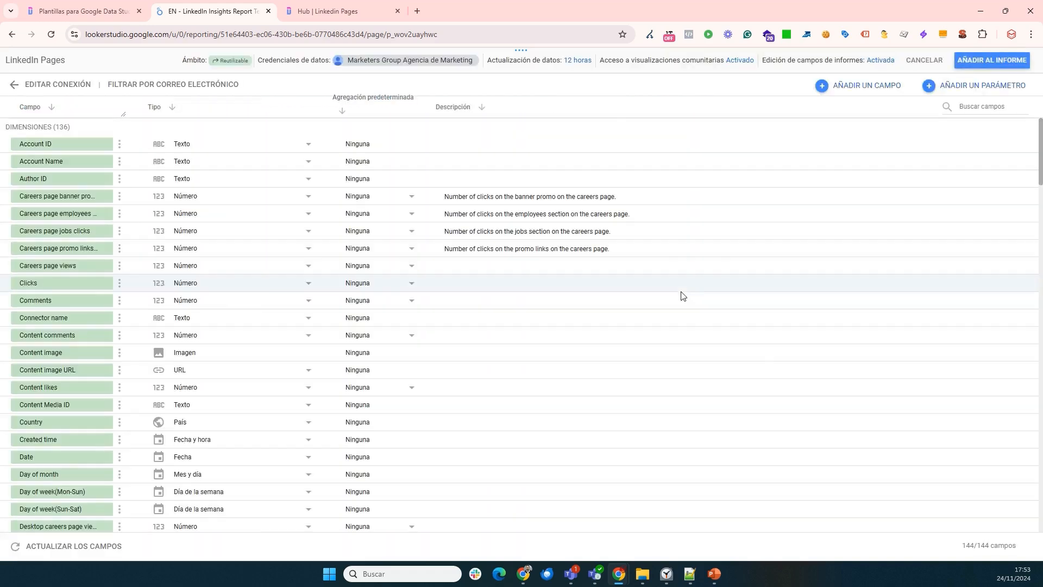
left_click(992, 59)
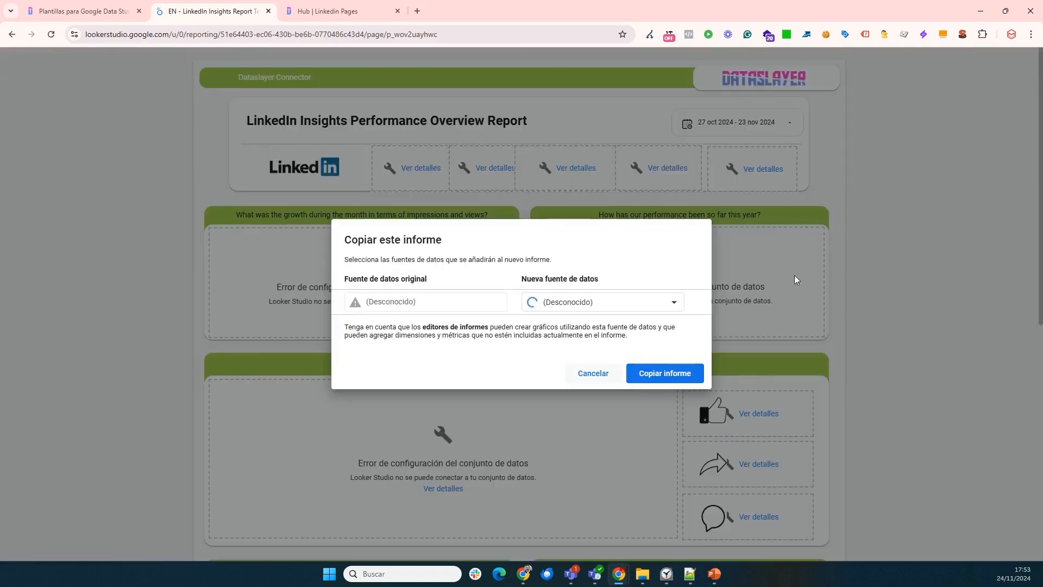
Copy the report with the new LinkedIn Pages data source and look over the copied dashboard.
left_click(674, 374)
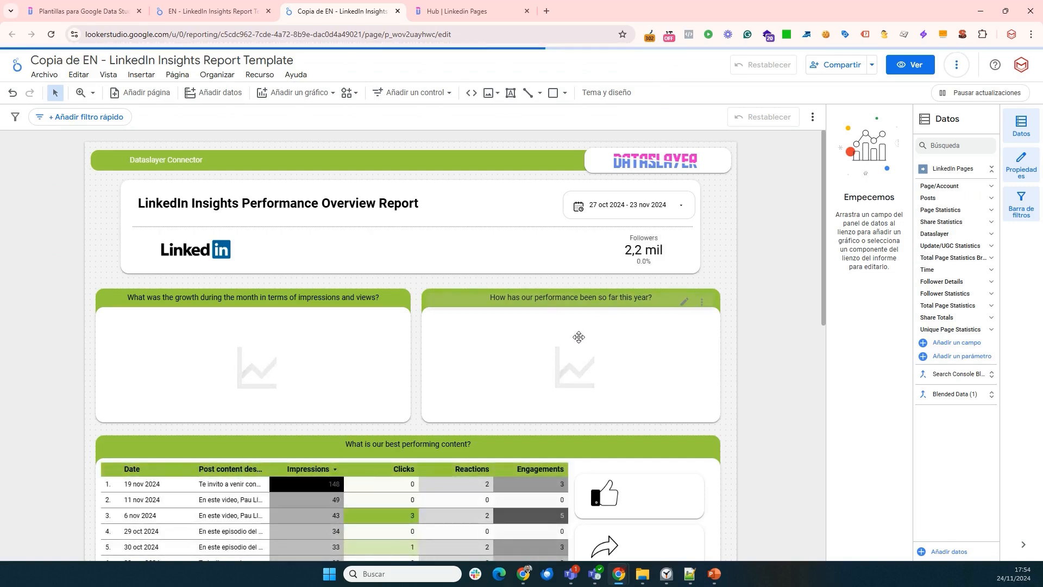
scroll(578, 337, "down", 1)
scroll(393, 296, "up", 1)
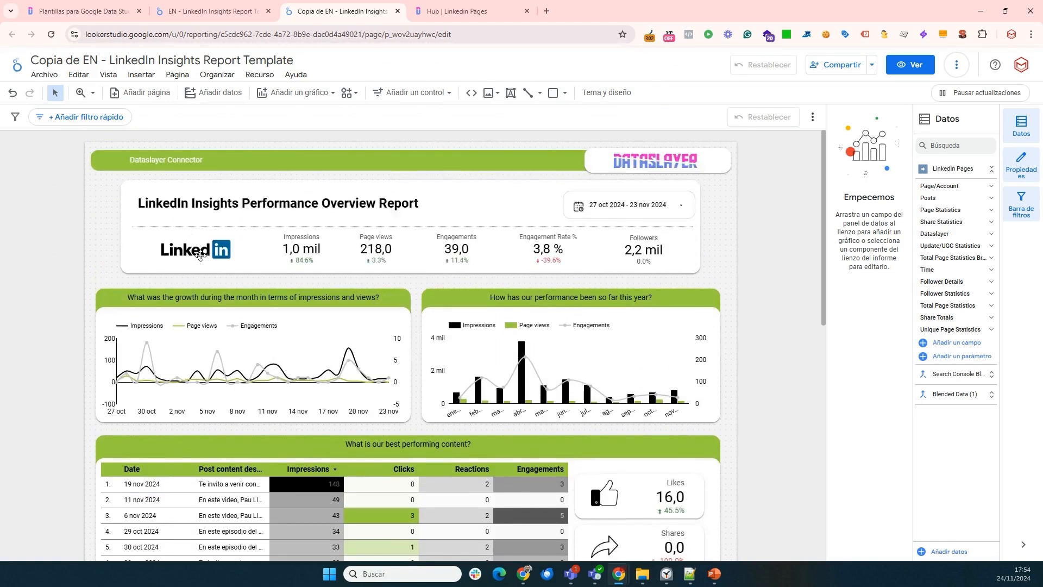
Delete the Dataslayer logo group from the header of the copied report.
left_click(690, 165)
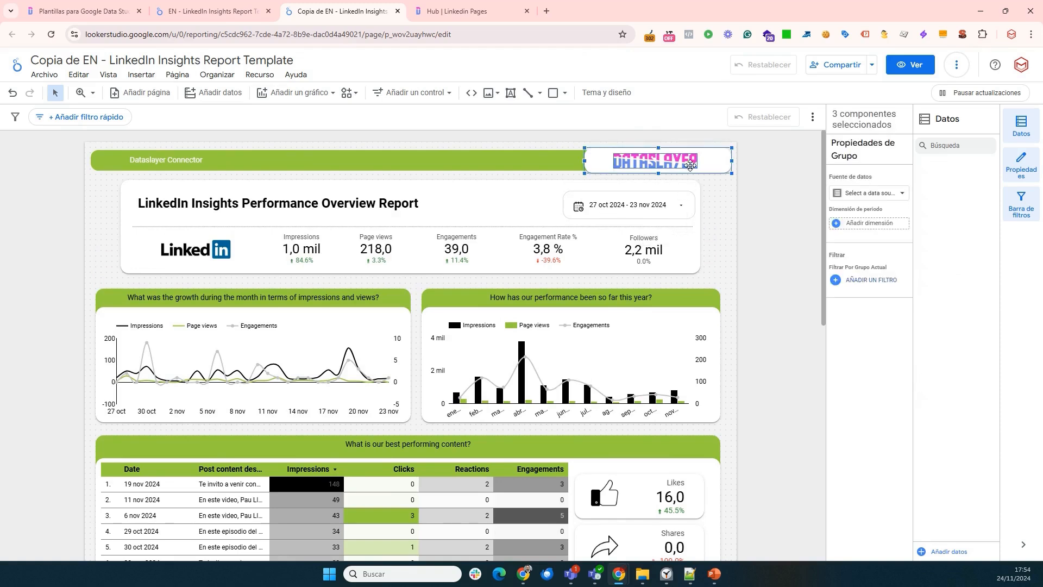
key("Delete")
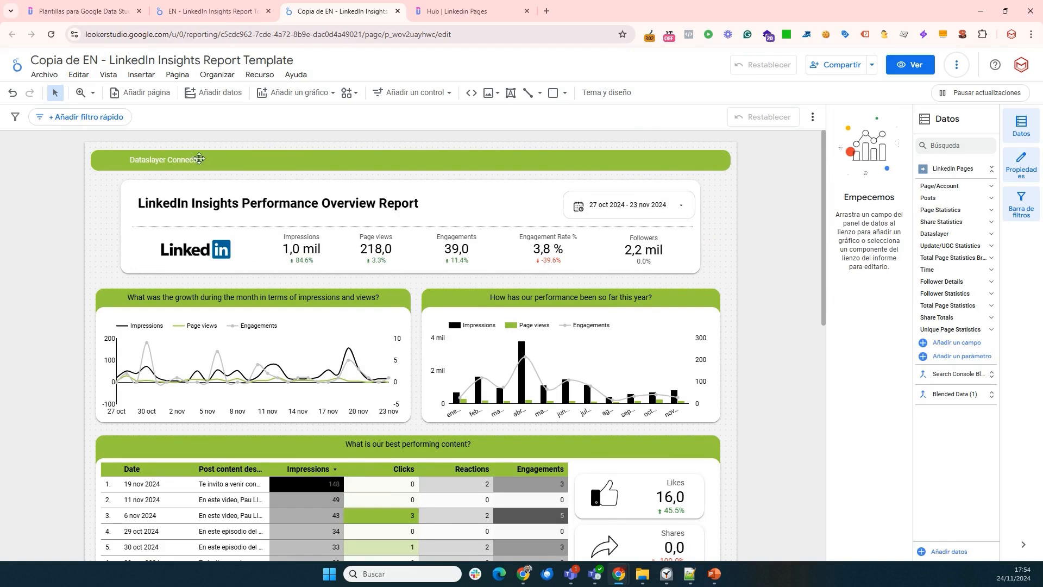
Open the title text of the monthly impressions and views growth chart for editing and review its text formatting properties.
left_click(291, 299)
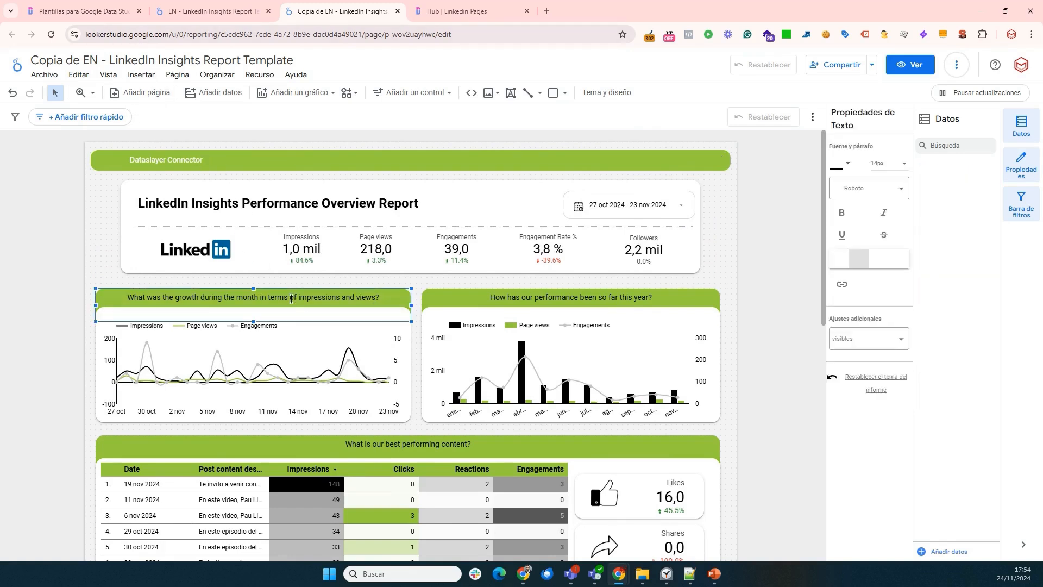
double_click(291, 298)
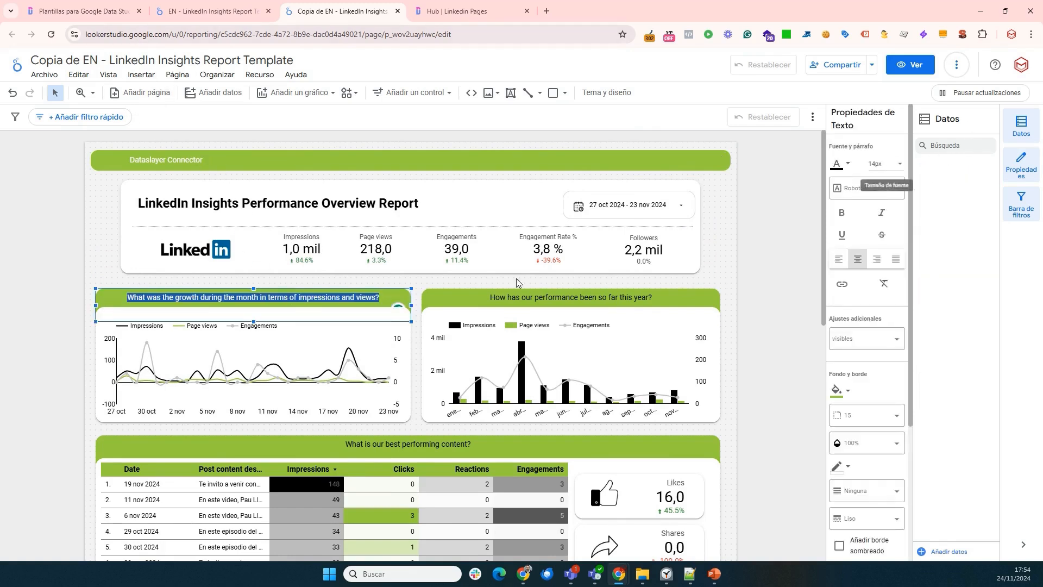
scroll(506, 274, "down", 3)
scroll(478, 260, "up", 3)
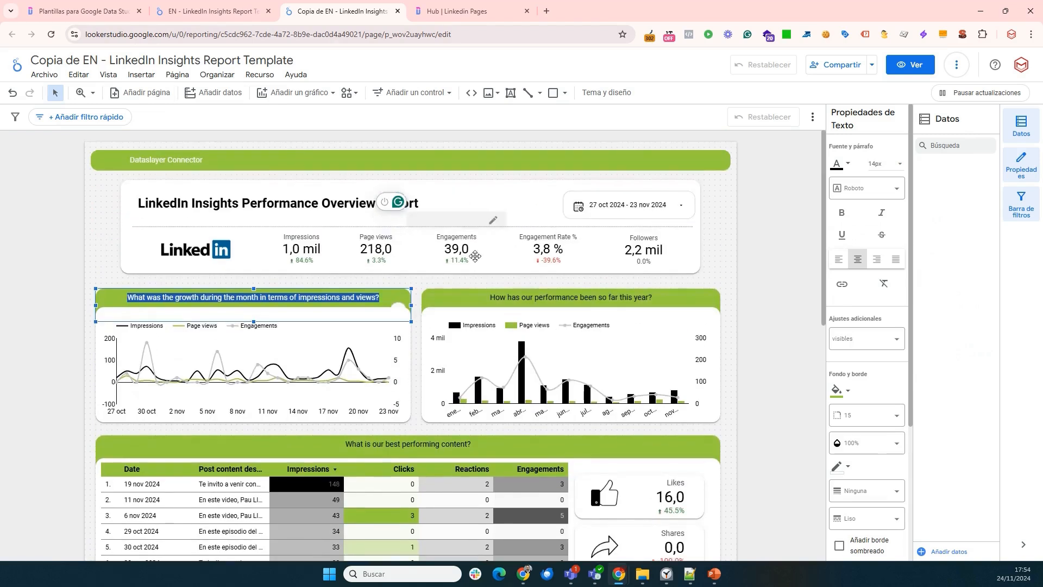
Set the comparison period of the Engagement Rate % scorecard to the previous year (Año anterior) and apply it.
left_click(571, 240)
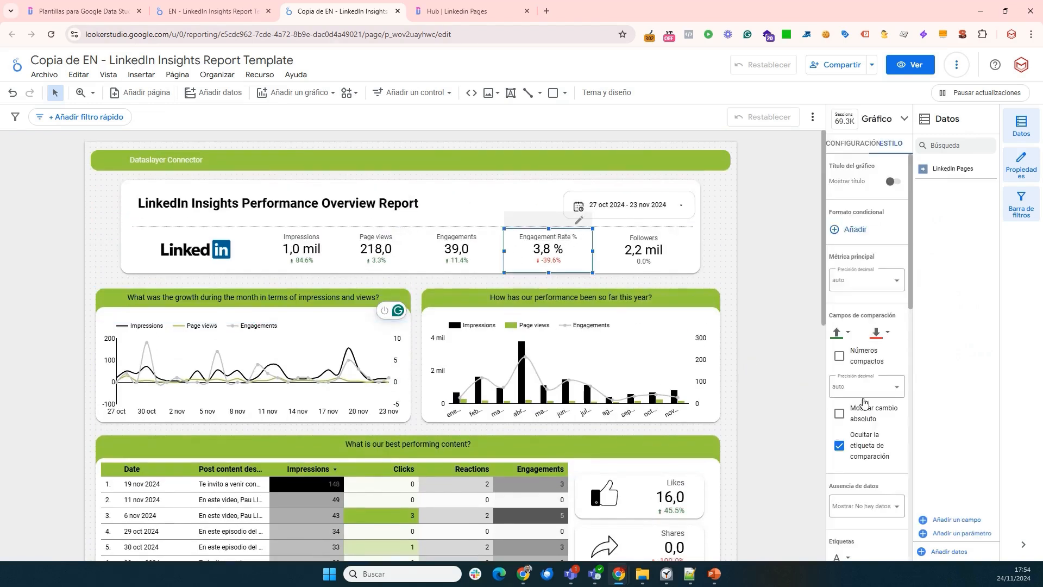
scroll(871, 424, "down", 3)
scroll(876, 421, "up", 3)
left_click(850, 144)
scroll(869, 434, "down", 5)
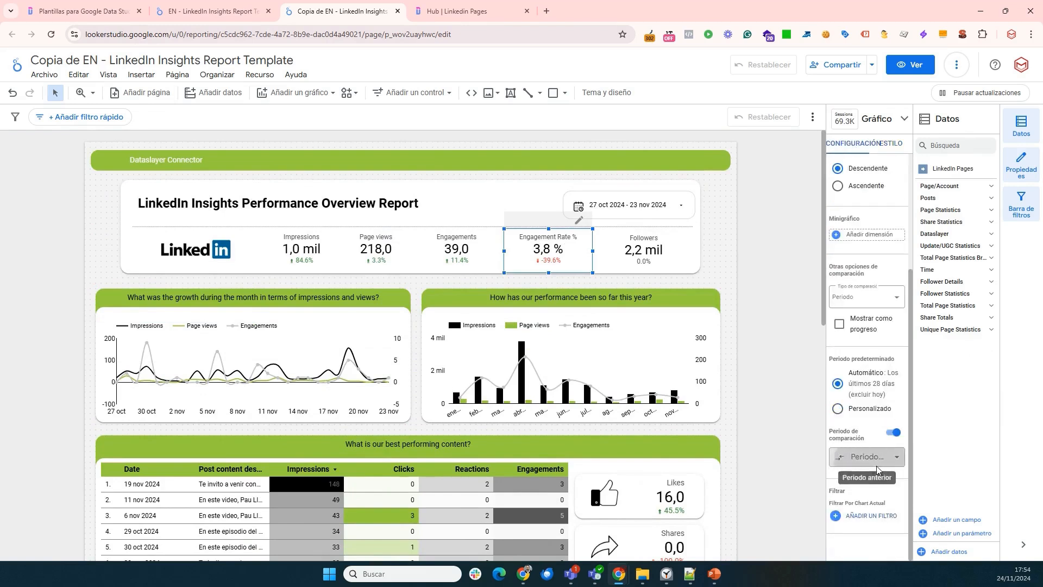
left_click(875, 457)
left_click(865, 288)
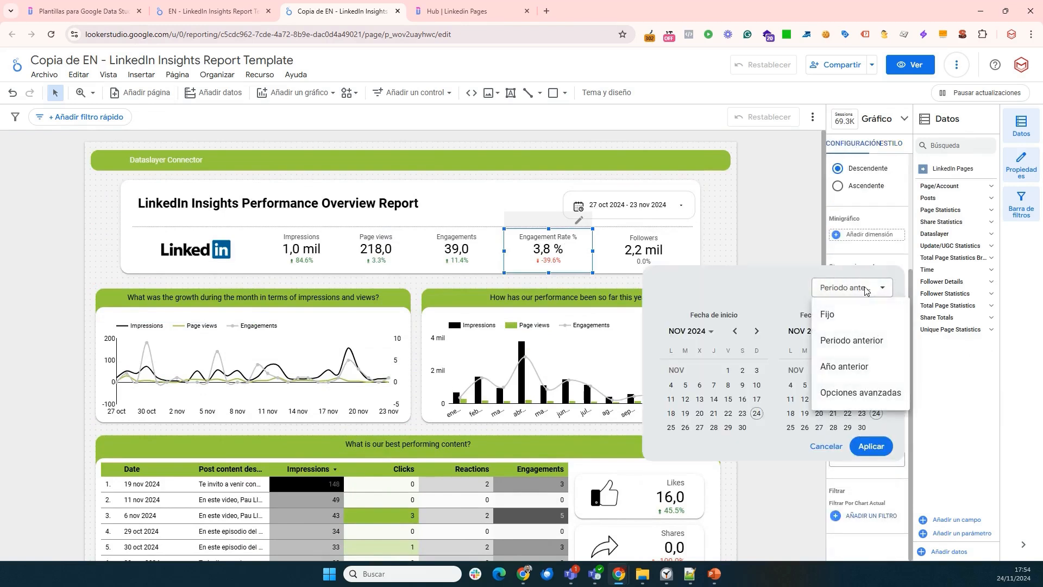
left_click(873, 368)
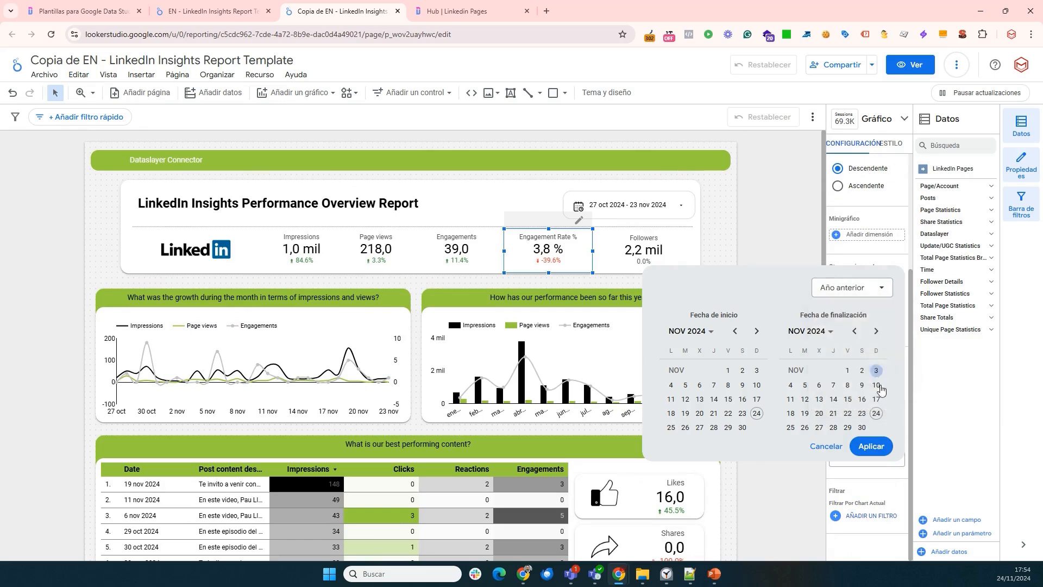
left_click(870, 446)
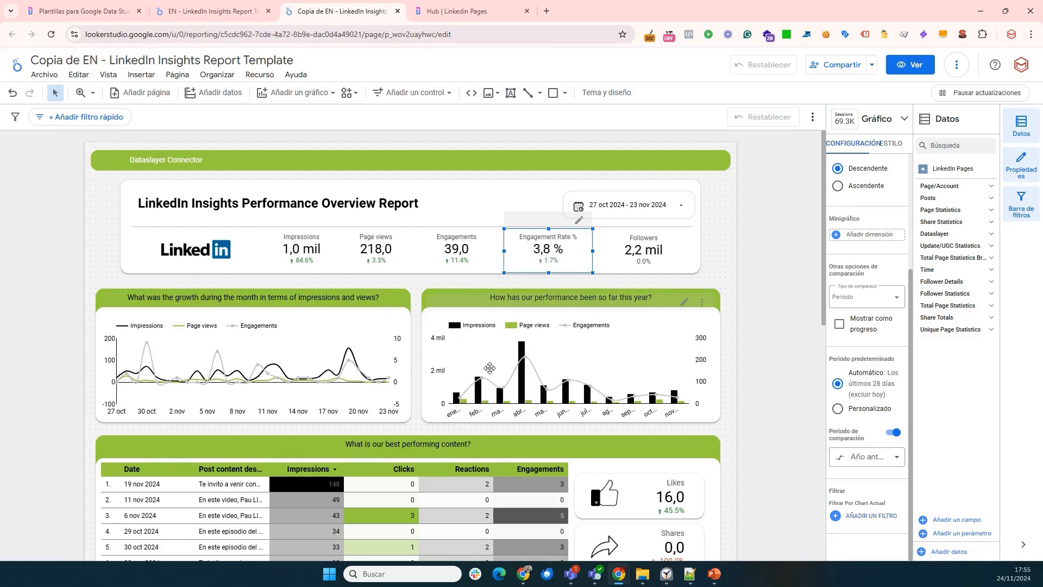
Examine the report's performance charts, best performing content table, content type chart and day-of-week table.
scroll(314, 419, "down", 2)
scroll(352, 438, "up", 2)
scroll(295, 428, "down", 2)
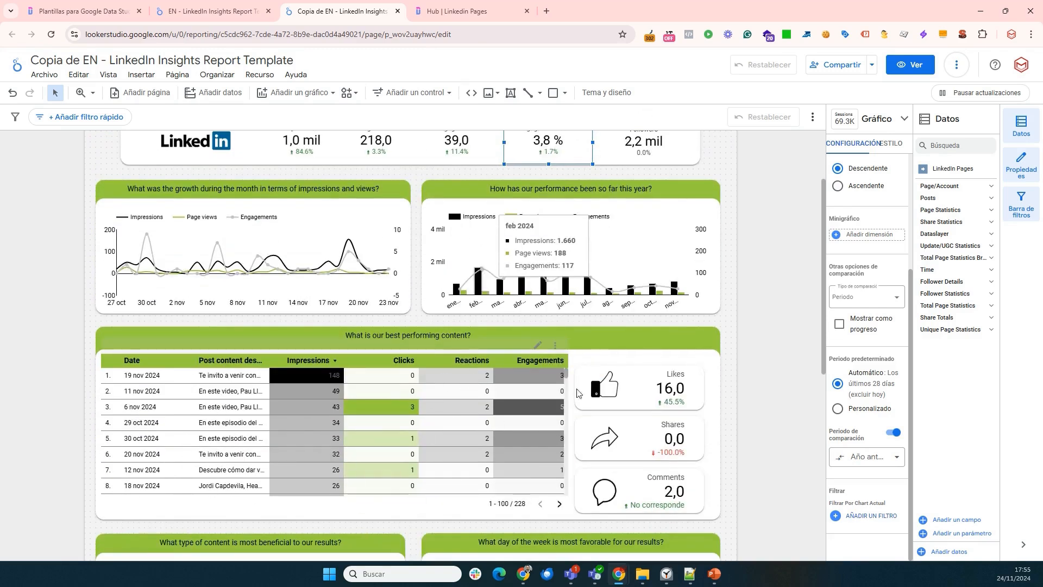
scroll(516, 405, "down", 3)
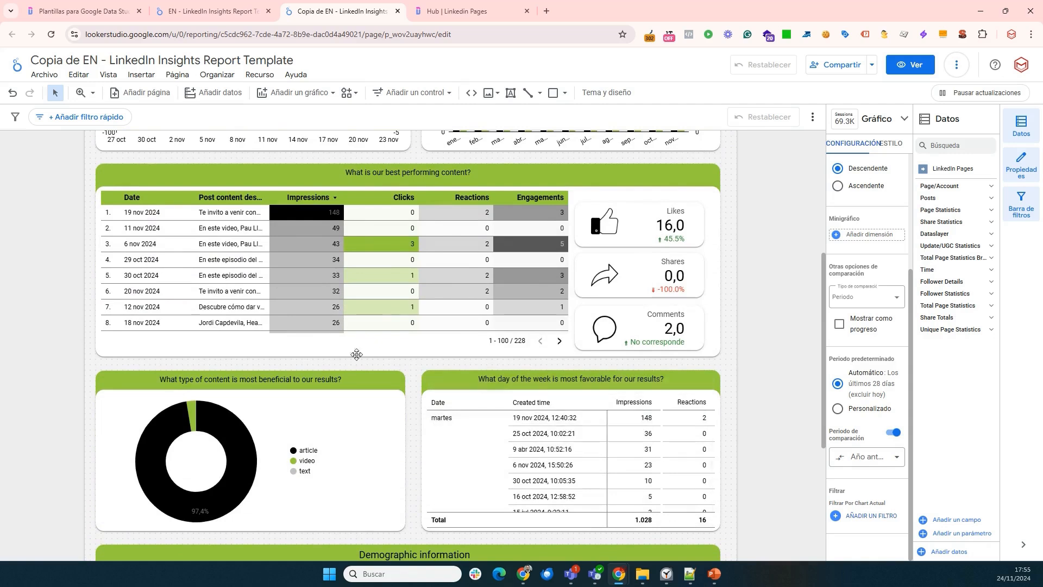
scroll(287, 403, "down", 1)
scroll(287, 405, "down", 2)
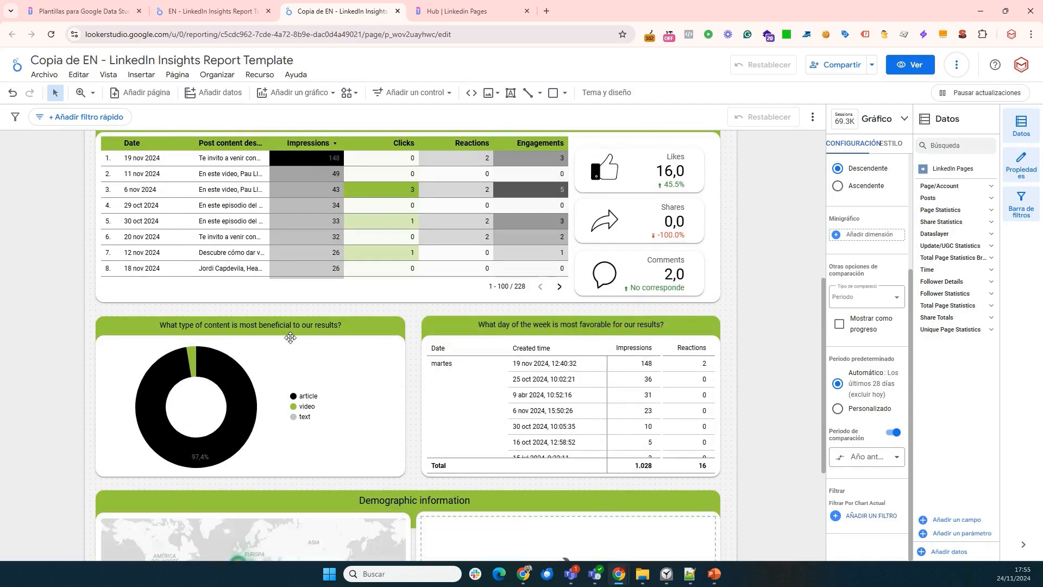
scroll(337, 358, "down", 3)
scroll(321, 343, "up", 2)
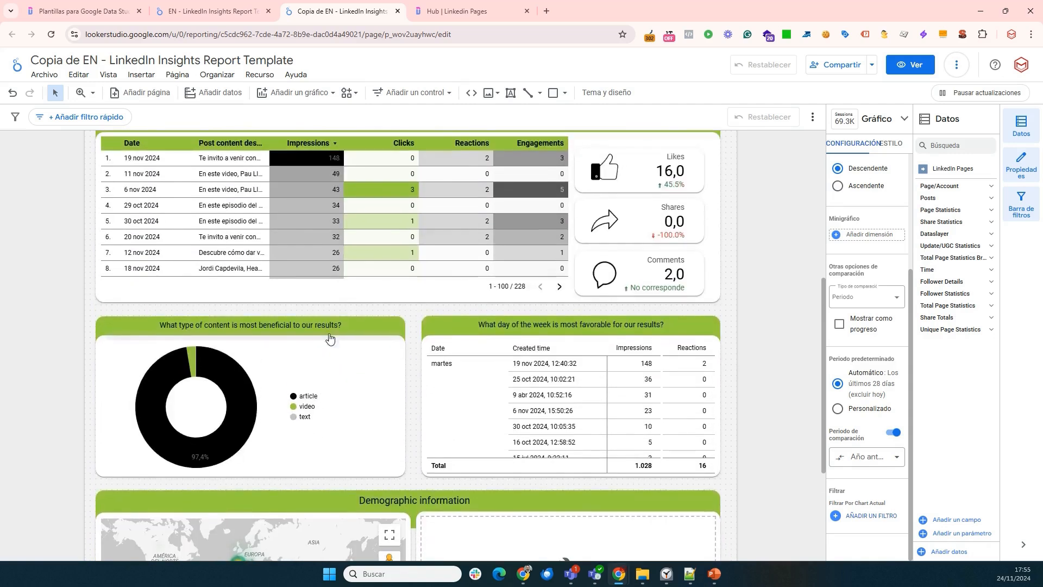
scroll(336, 362, "up", 2)
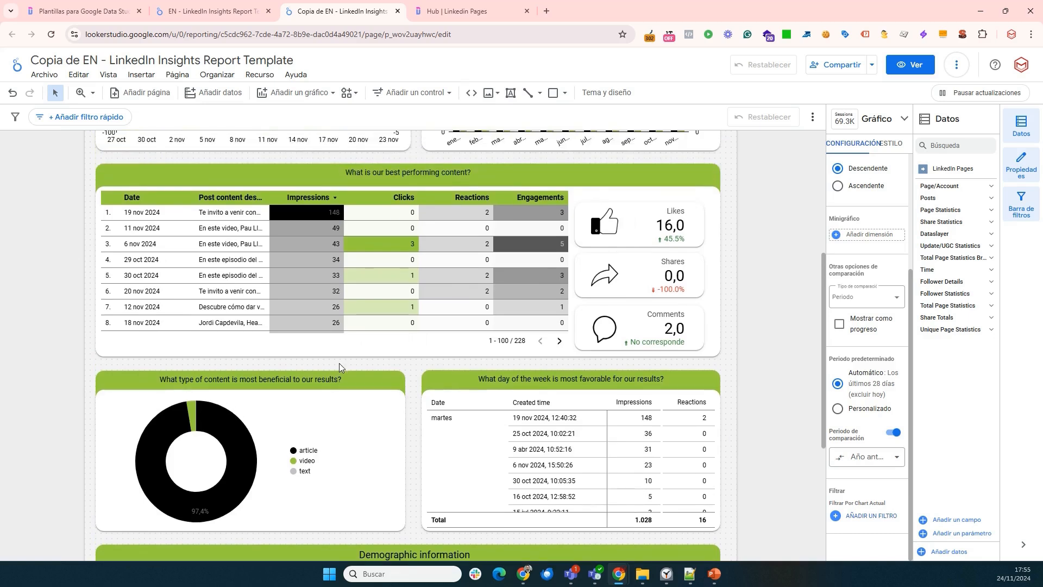
scroll(339, 362, "up", 5)
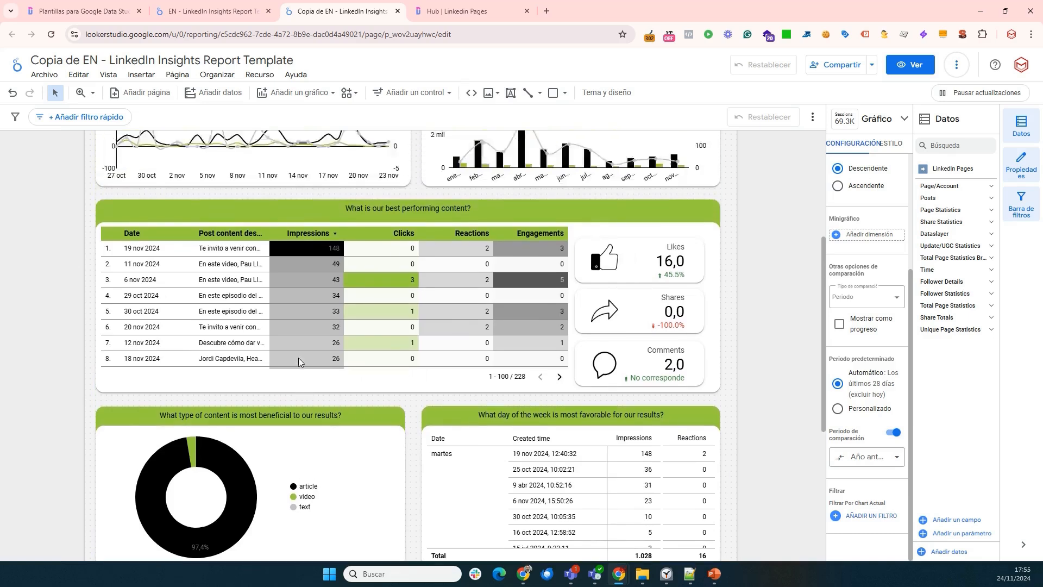